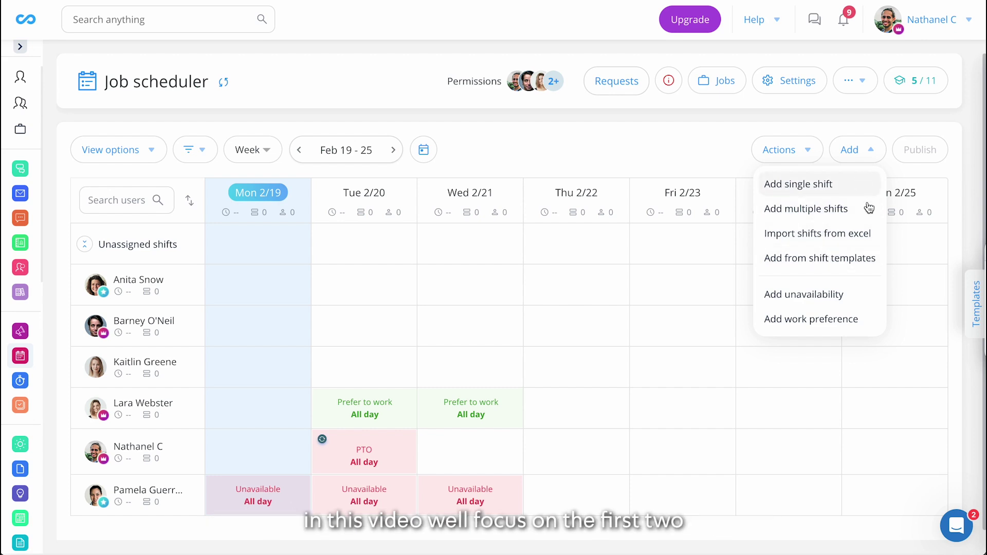
click(803, 184)
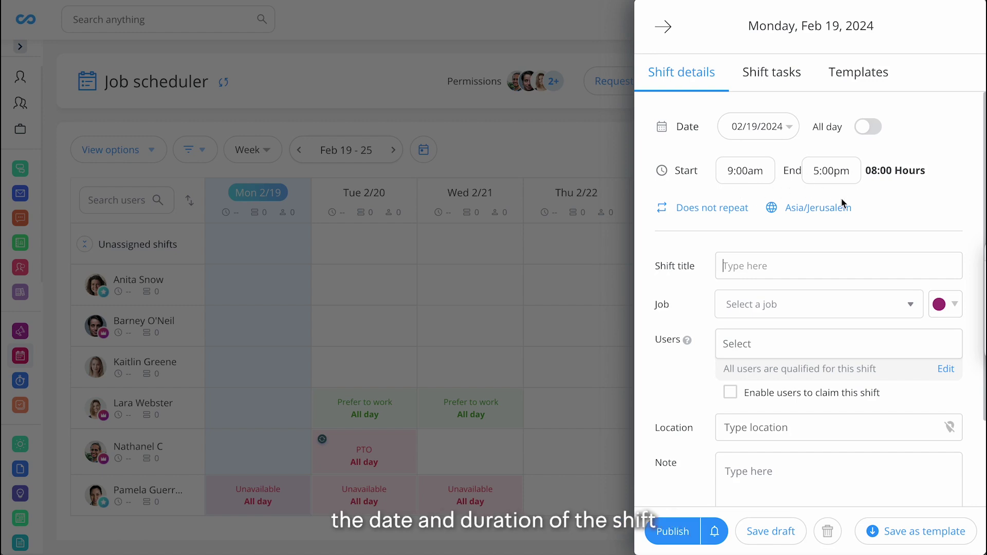
text(Morning )
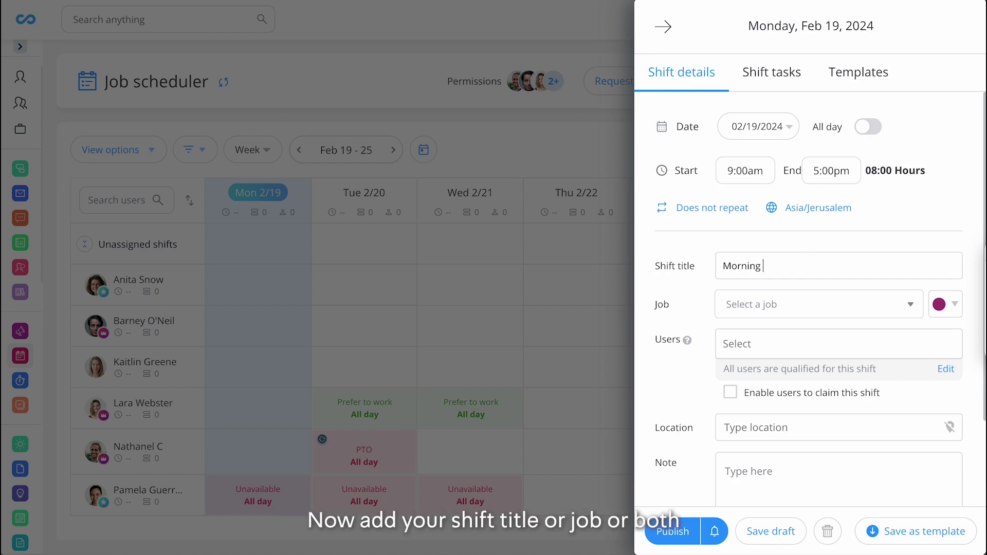
text(shift)
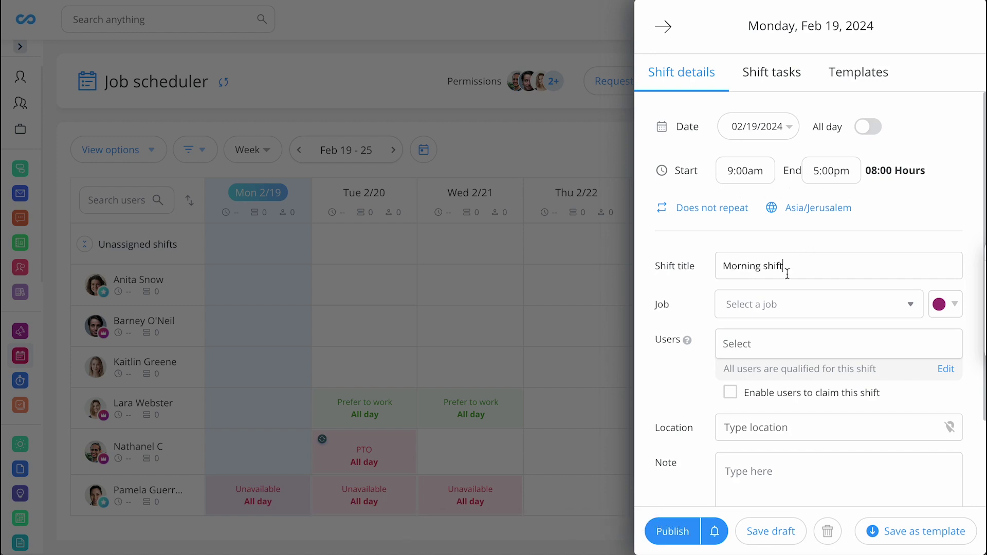
click(786, 304)
click(780, 396)
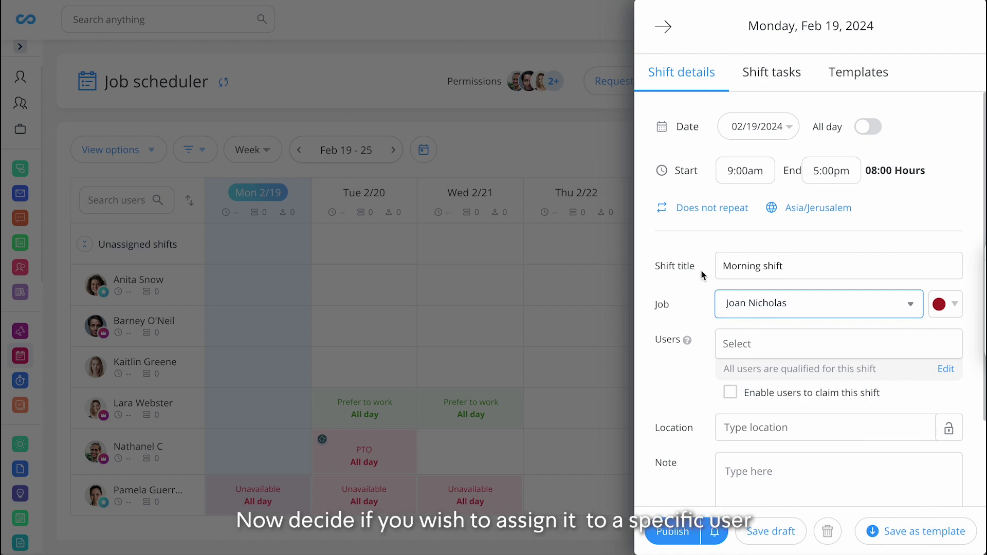
click(745, 352)
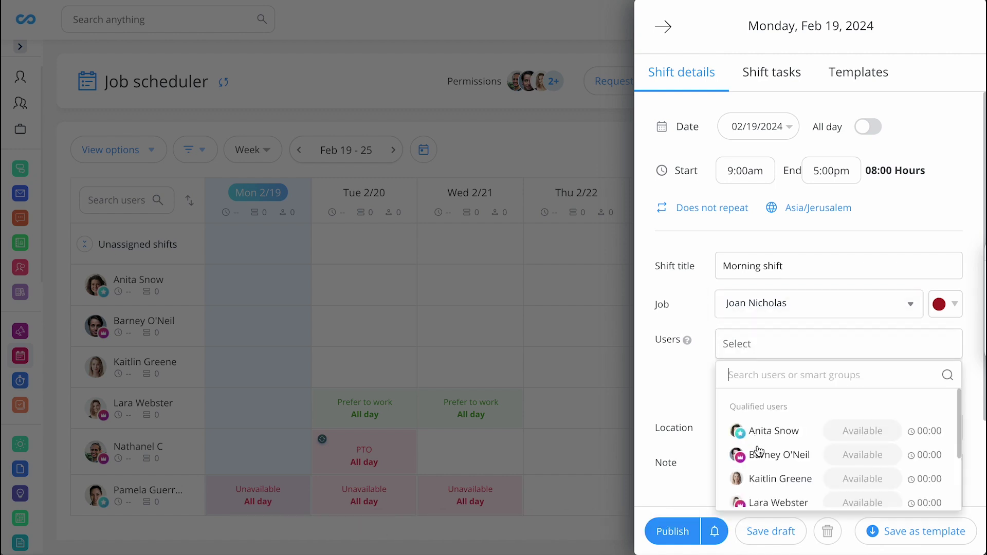
click(762, 352)
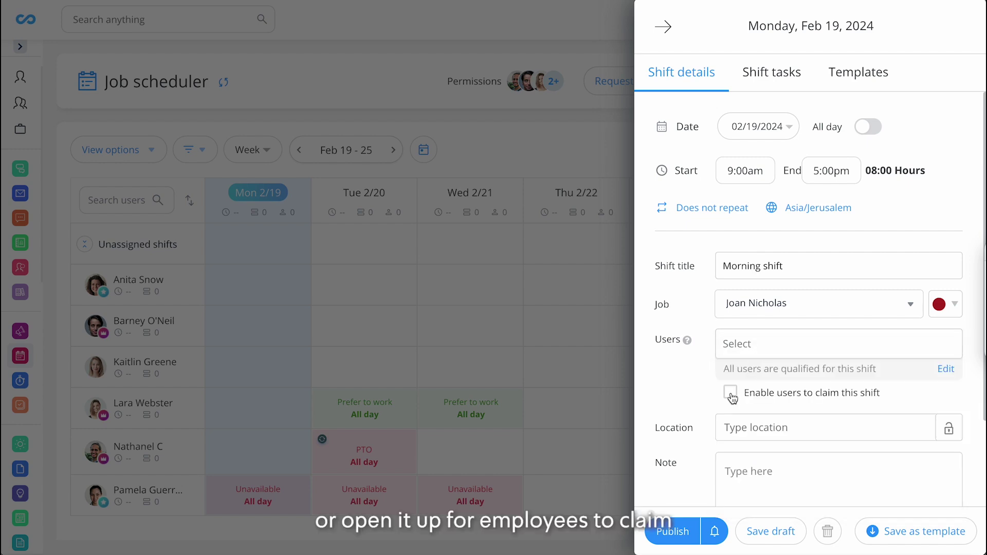
click(731, 394)
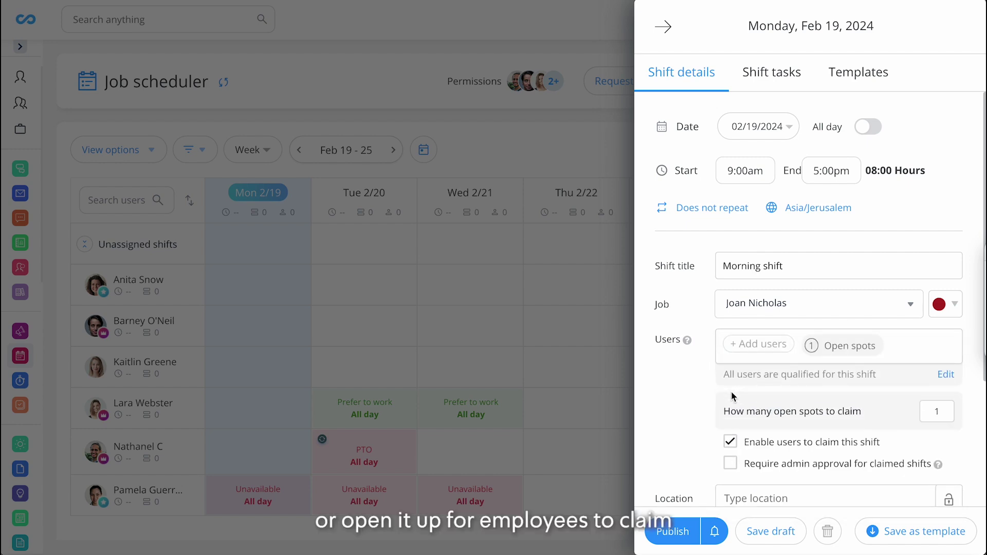
click(731, 440)
click(759, 345)
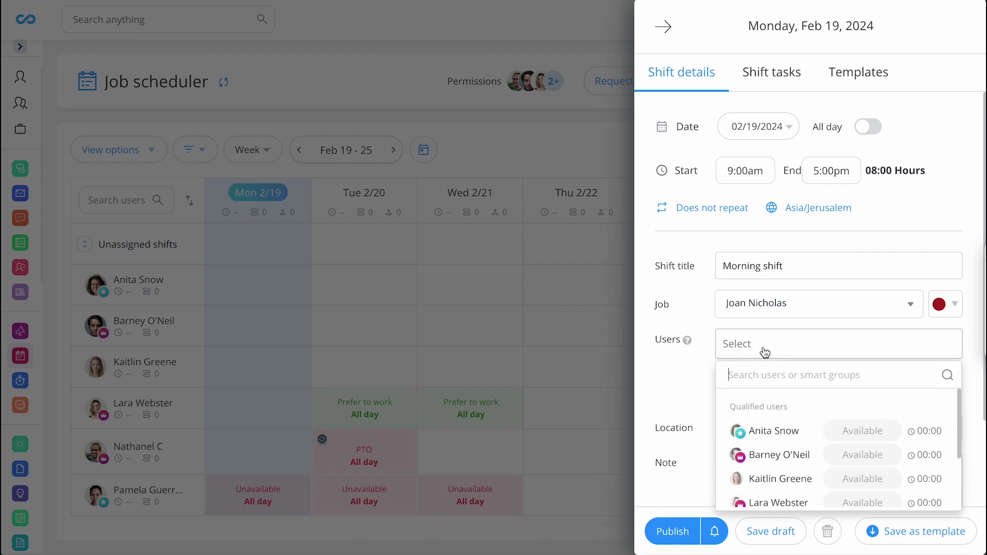
click(764, 436)
click(654, 391)
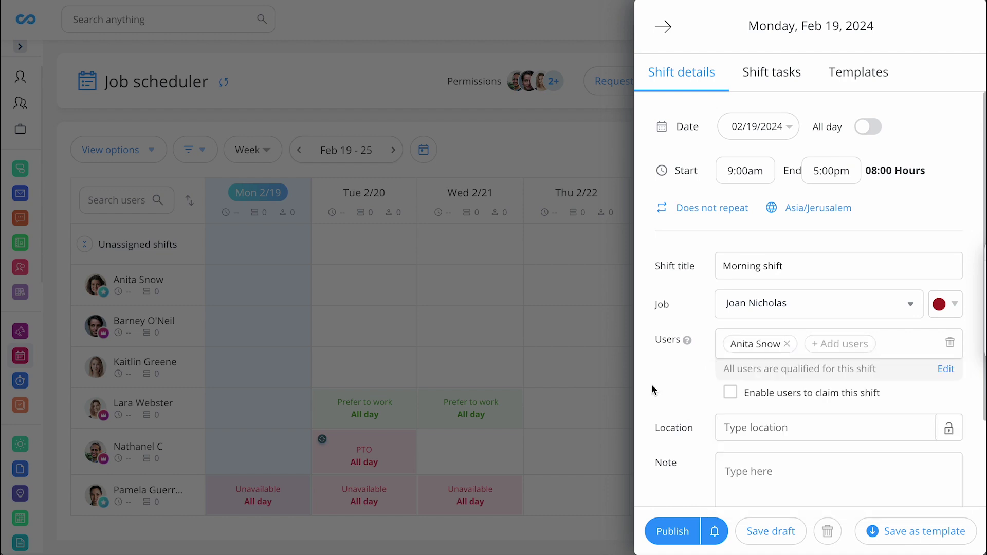
scroll(654, 390, down, 1)
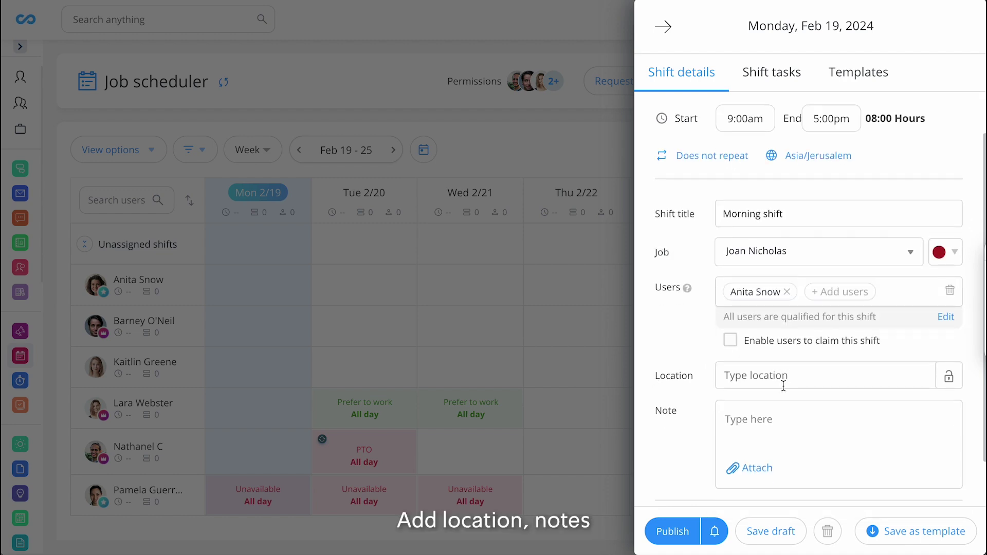
Add the note 'Important notes' with the Daily Cleaning Checklist form attached
click(771, 418)
text(Important notes)
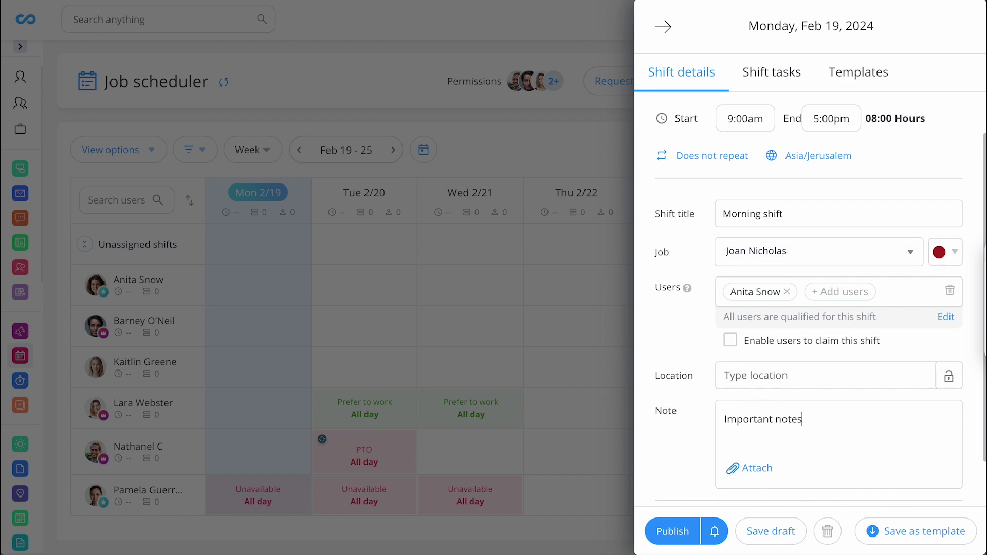
click(760, 469)
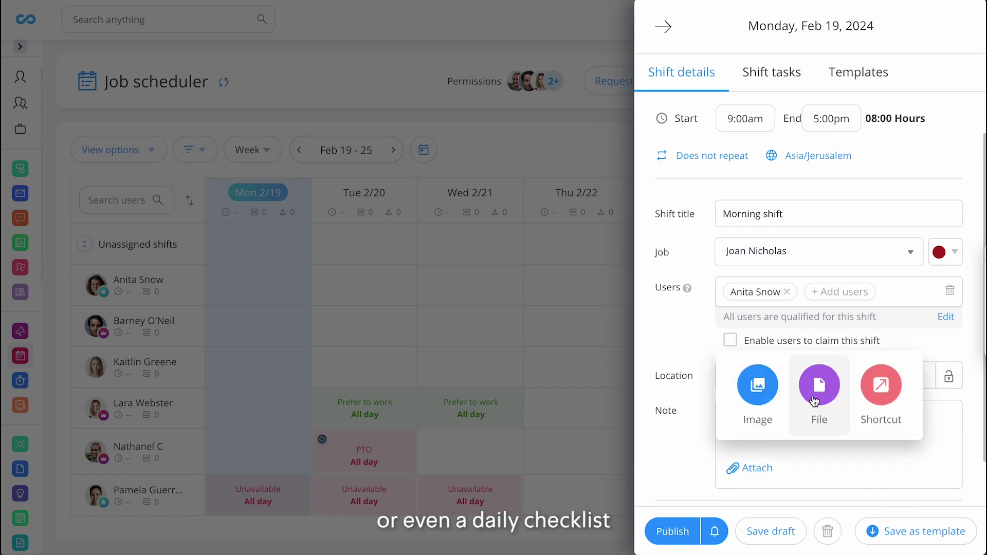
click(880, 385)
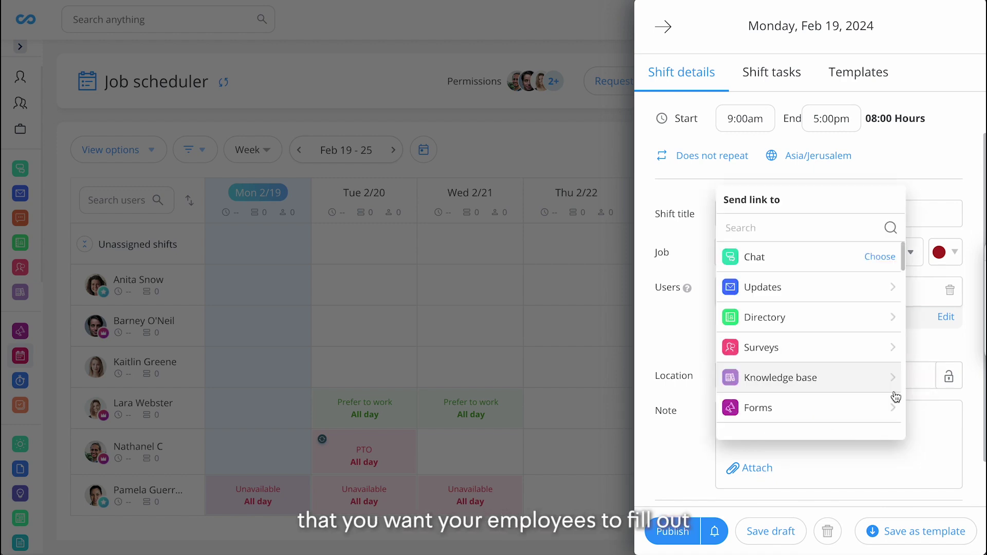
click(879, 407)
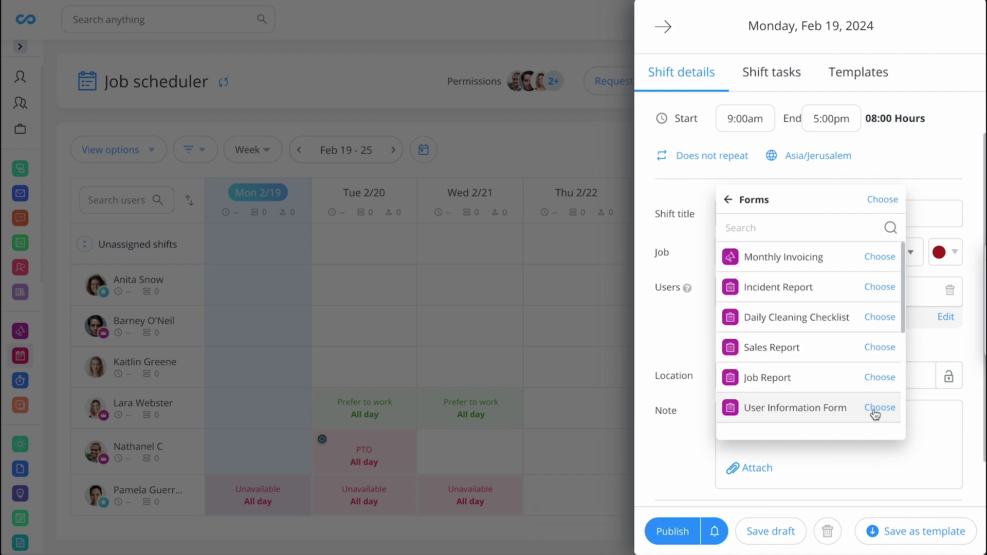
click(849, 324)
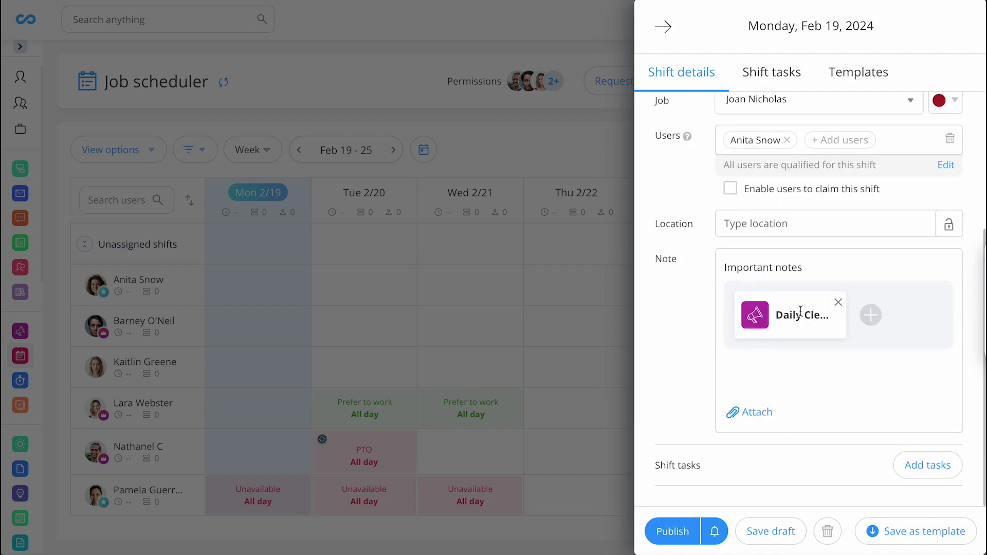
Add three shift tasks named Task 1, Task 2 and Task 3
click(933, 466)
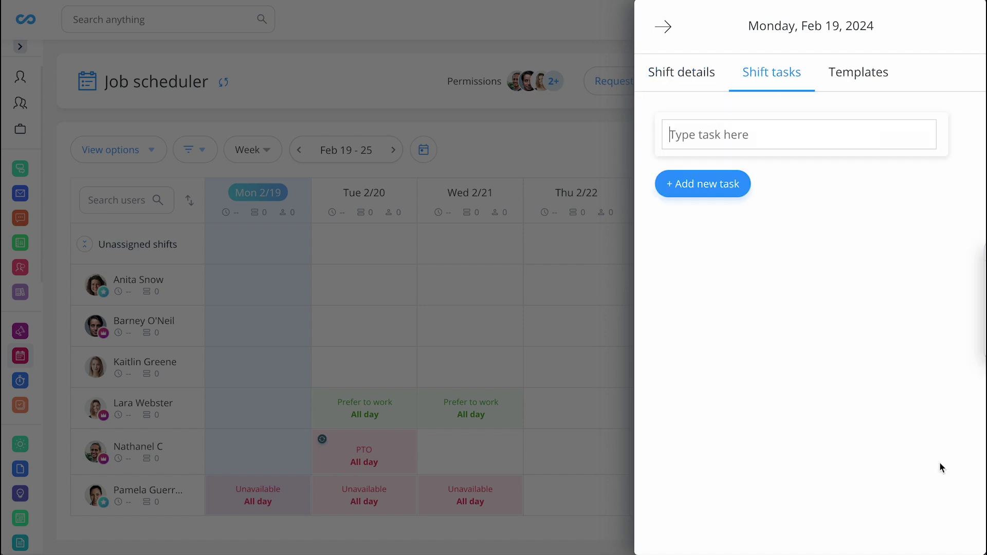
click(760, 135)
text(Task 1)
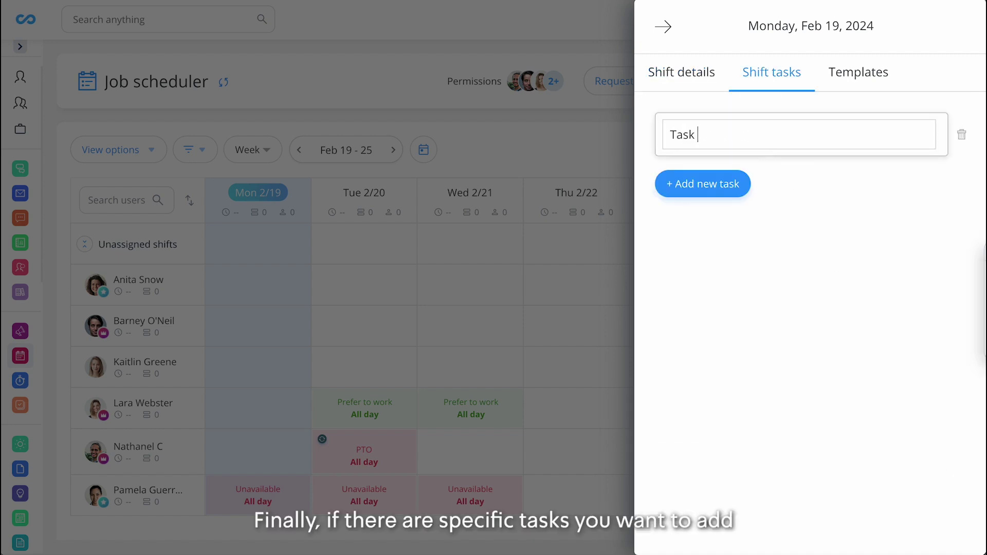
click(732, 186)
text(Task 2)
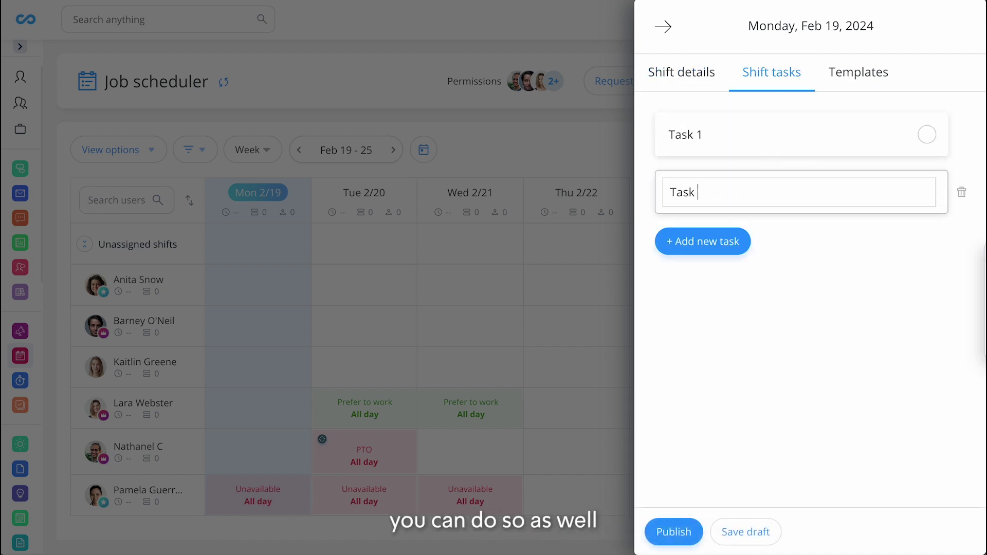
click(716, 241)
text(Task 3)
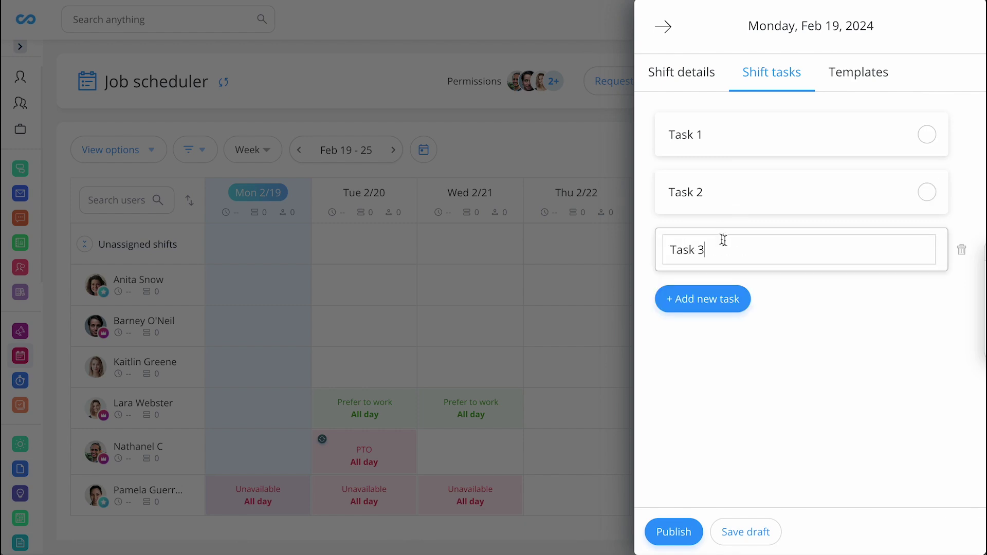
click(810, 293)
click(687, 77)
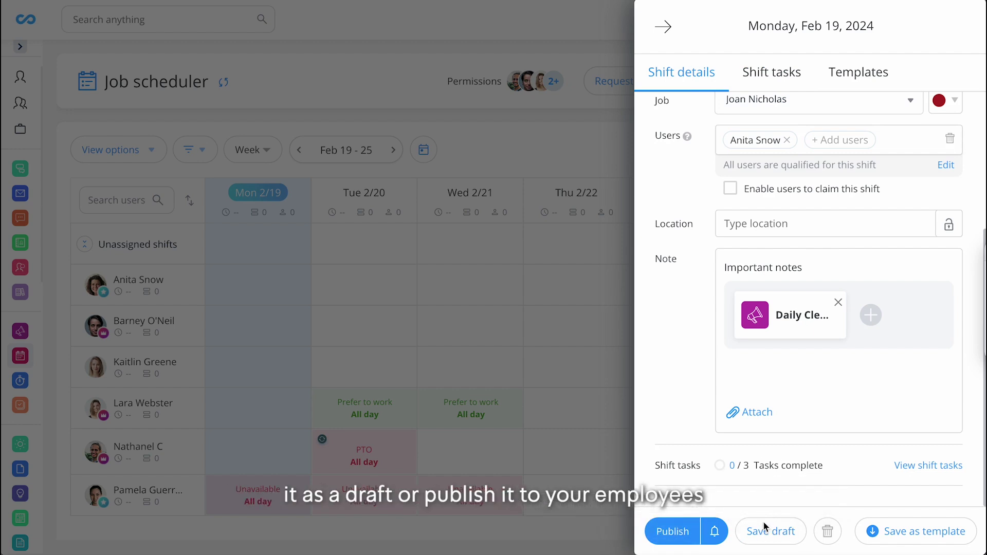
click(771, 531)
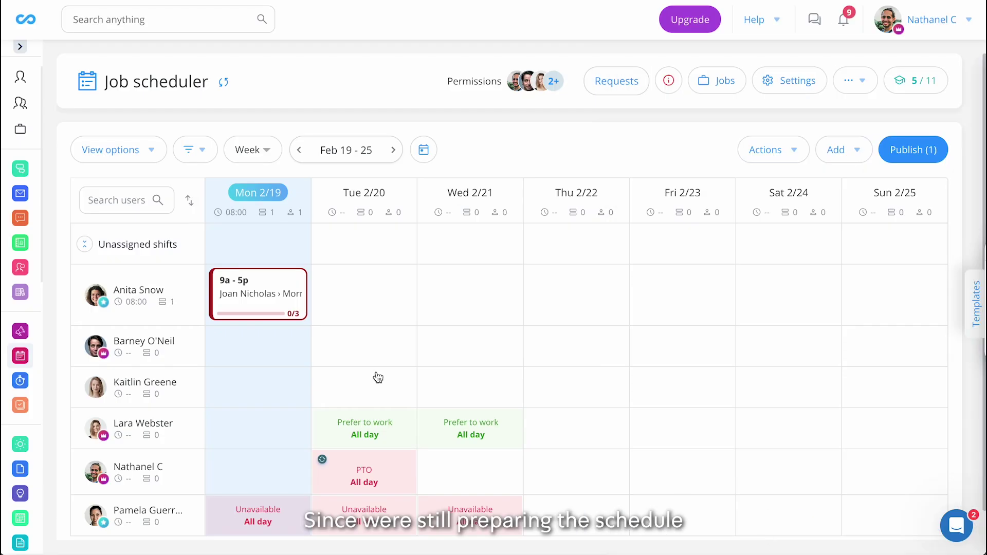
mouse_move(258, 294)
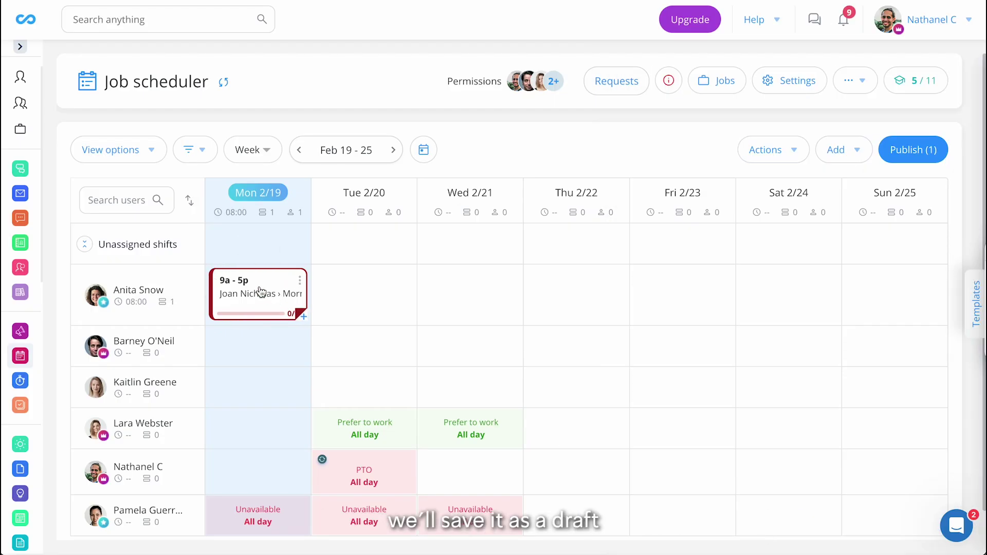
click(837, 150)
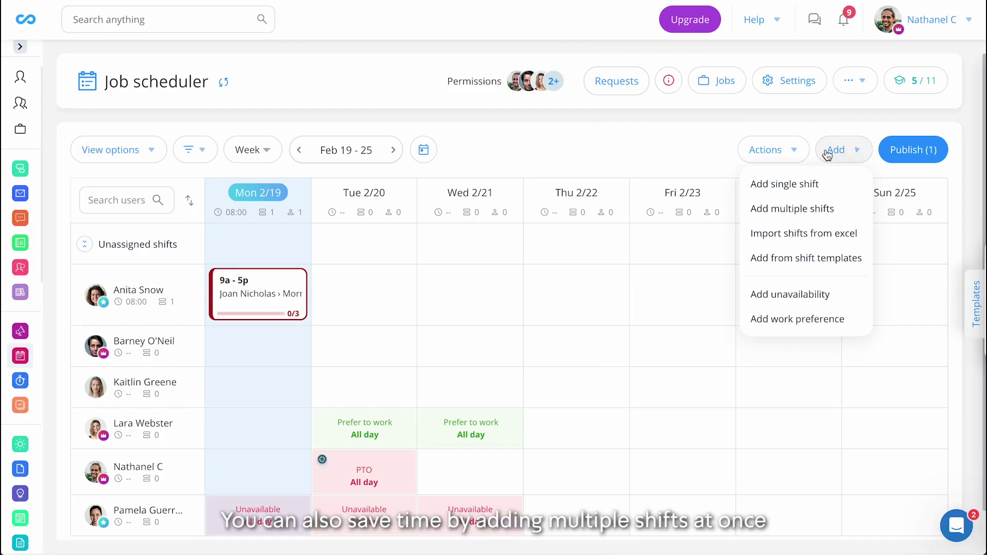
click(793, 208)
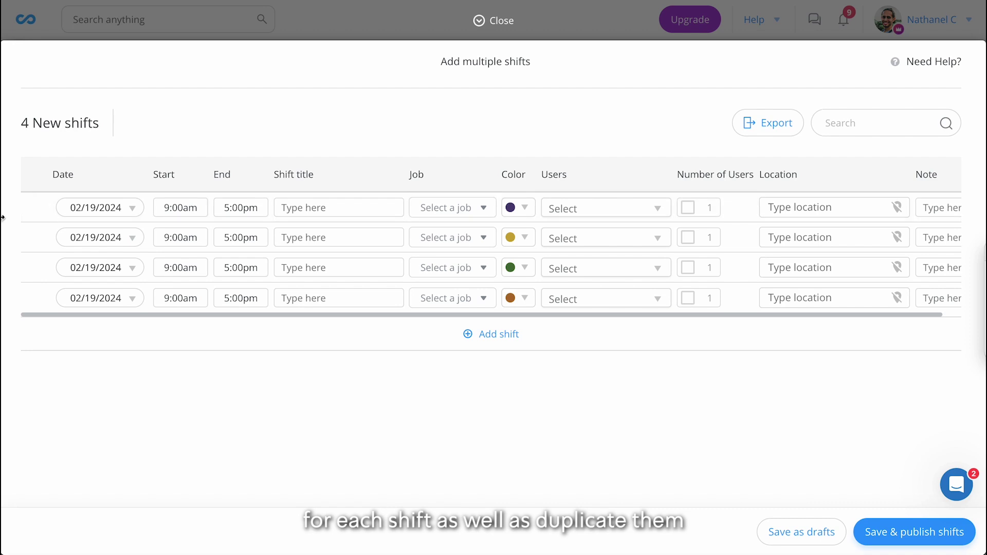
click(25, 210)
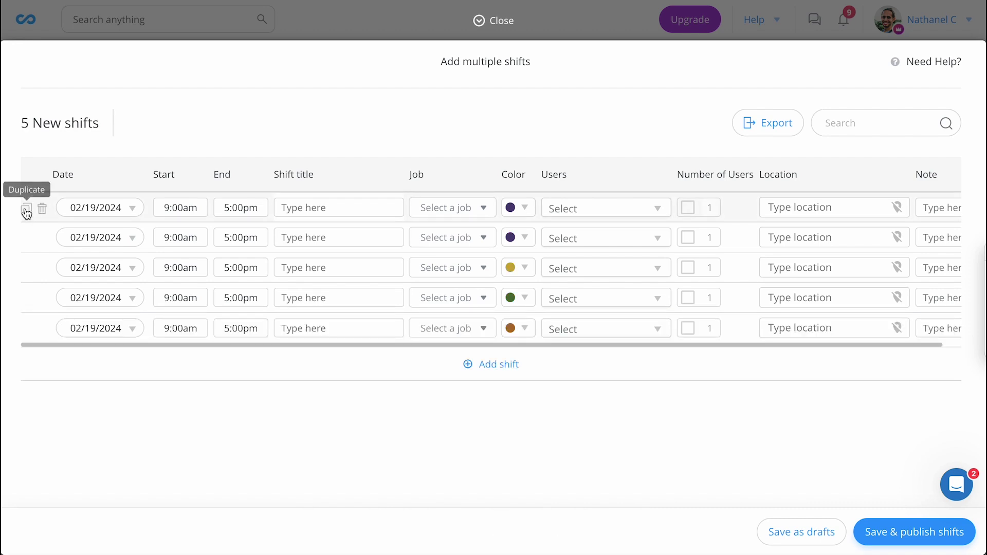
click(25, 210)
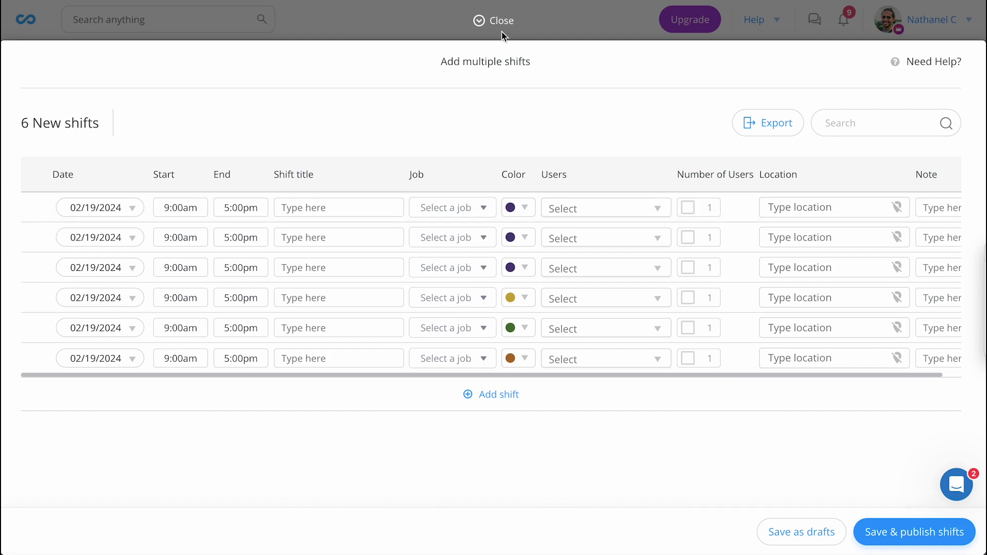
click(494, 20)
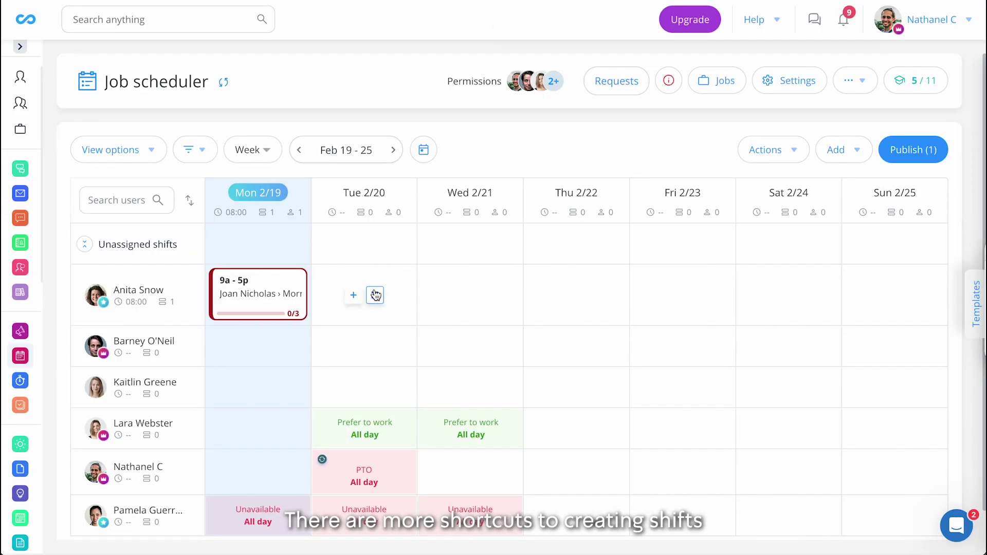
mouse_move(363, 294)
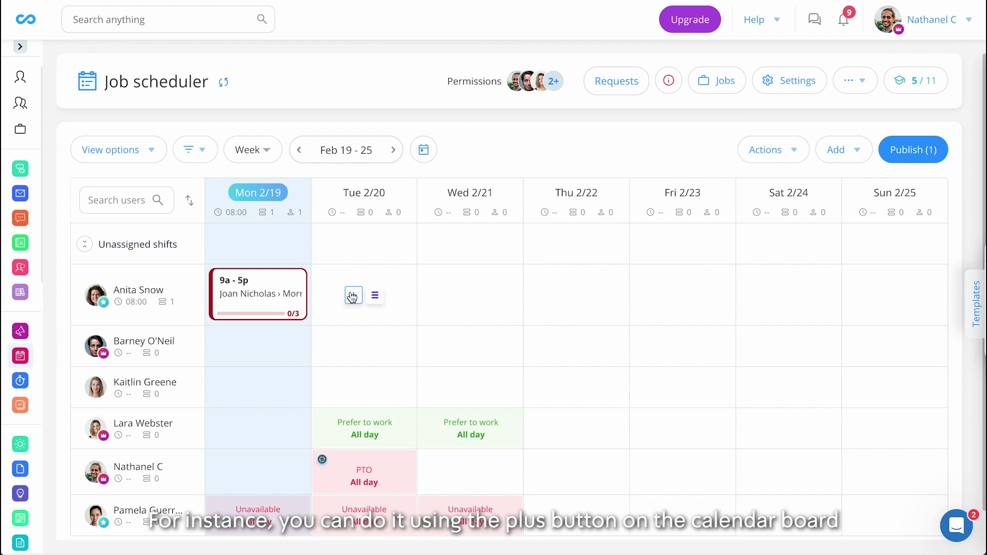
click(352, 297)
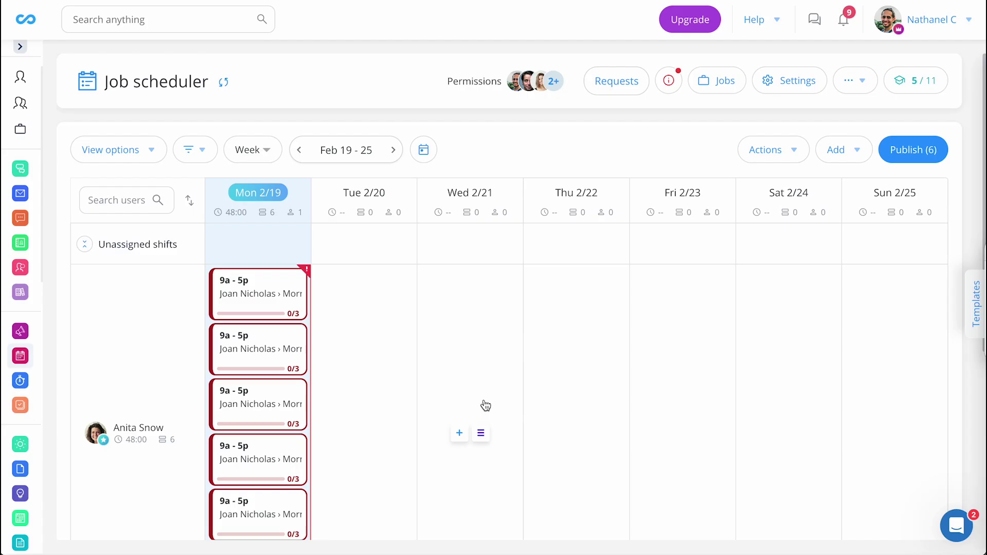
click(976, 301)
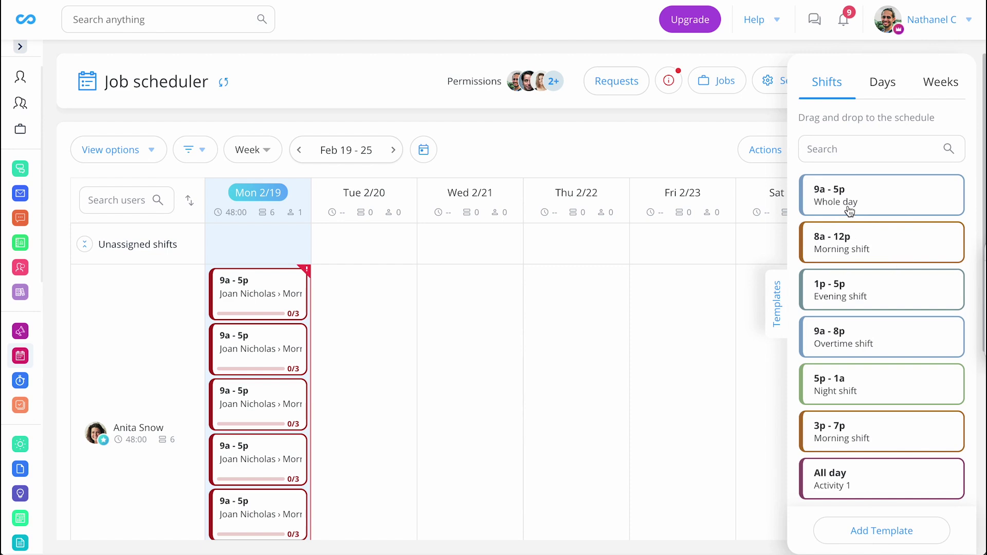
drag(864, 243, 345, 340)
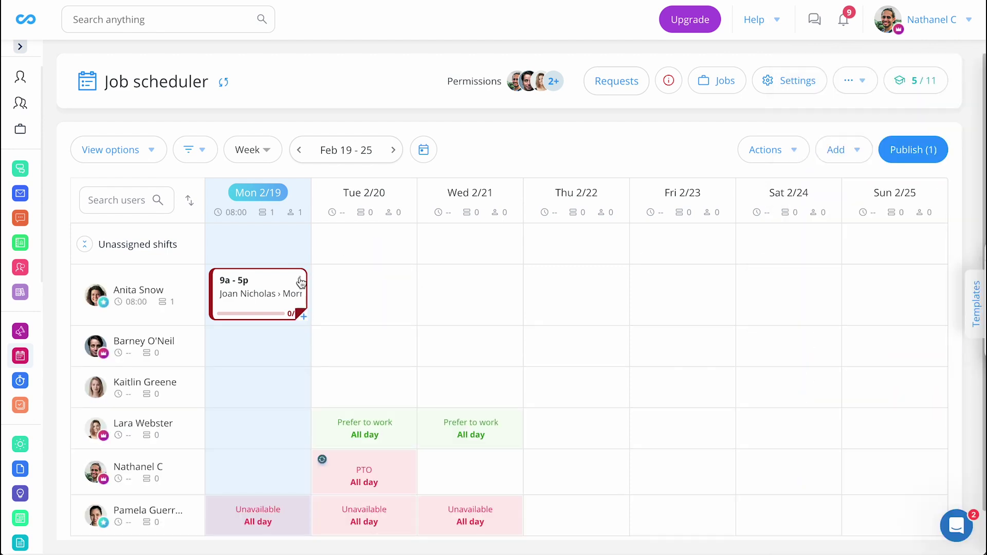
right_click(303, 287)
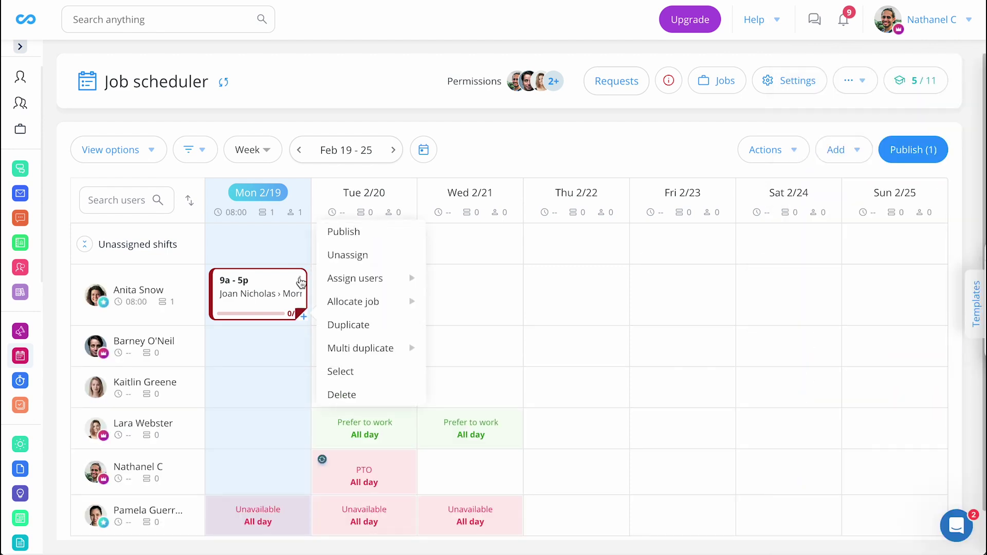
click(350, 325)
right_click(300, 337)
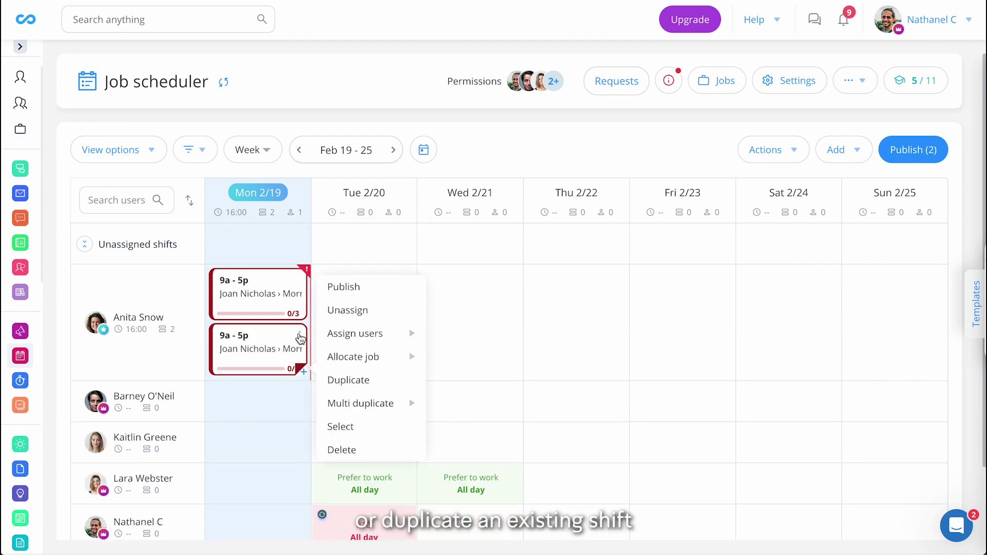
mouse_move(361, 347)
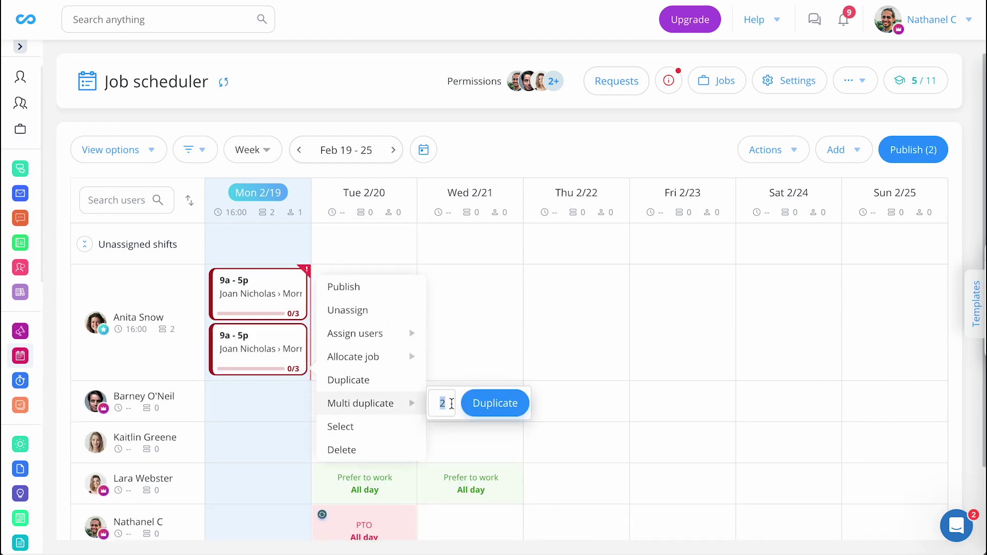
text(4)
click(494, 403)
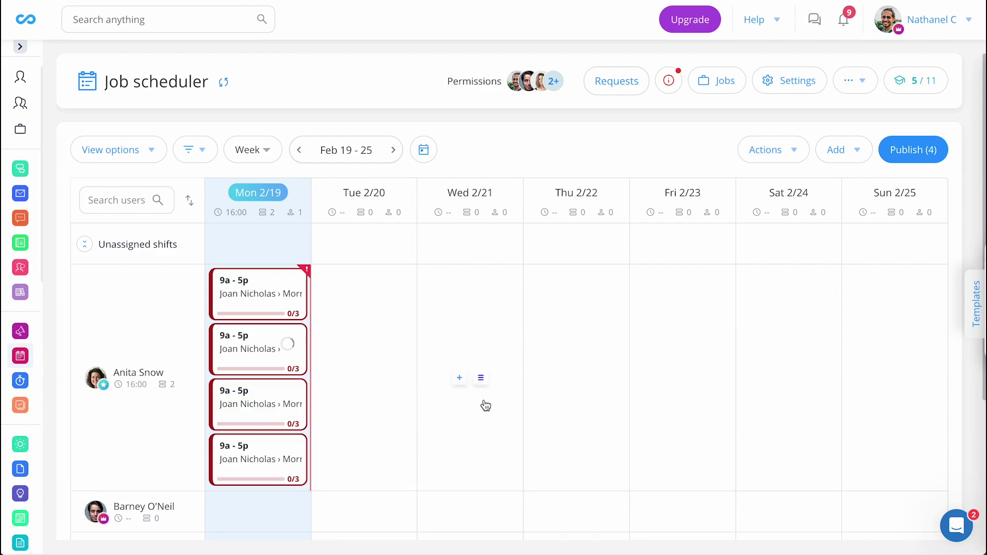